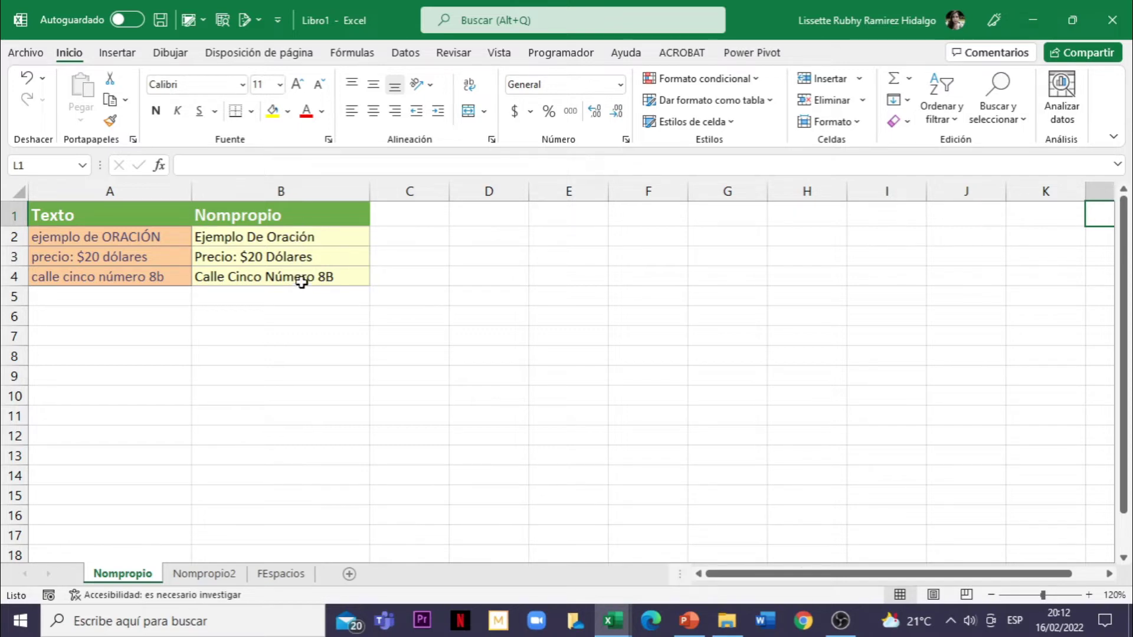
- Inspect the example NOMPROPIO formulas in B2 and B4, then switch to the Nompropio2 sheet
click(295, 239)
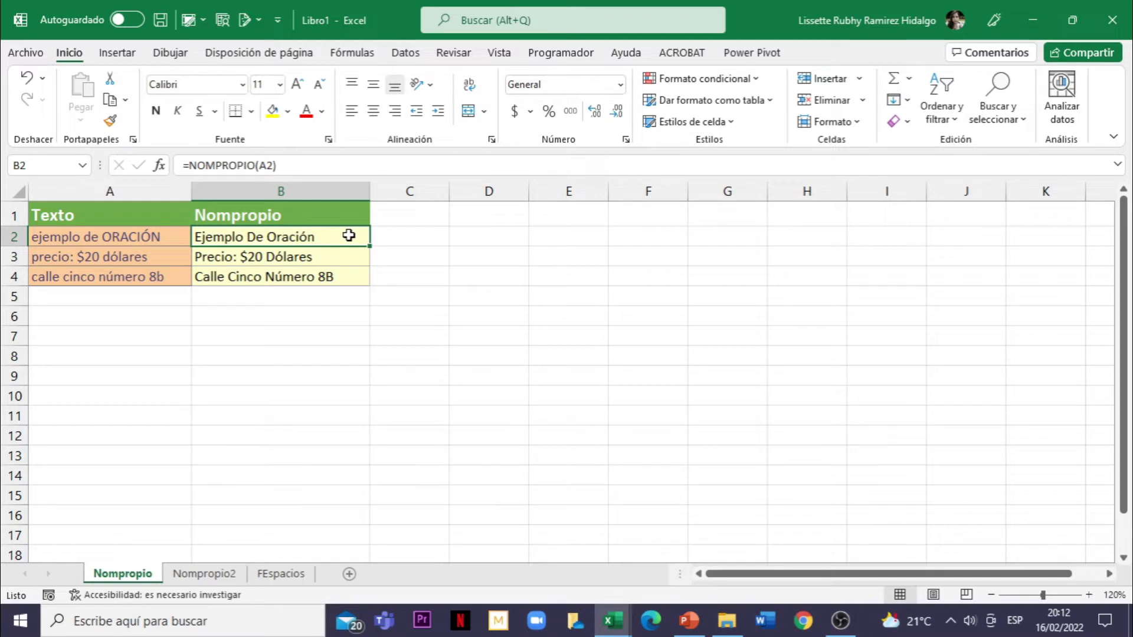
click(310, 275)
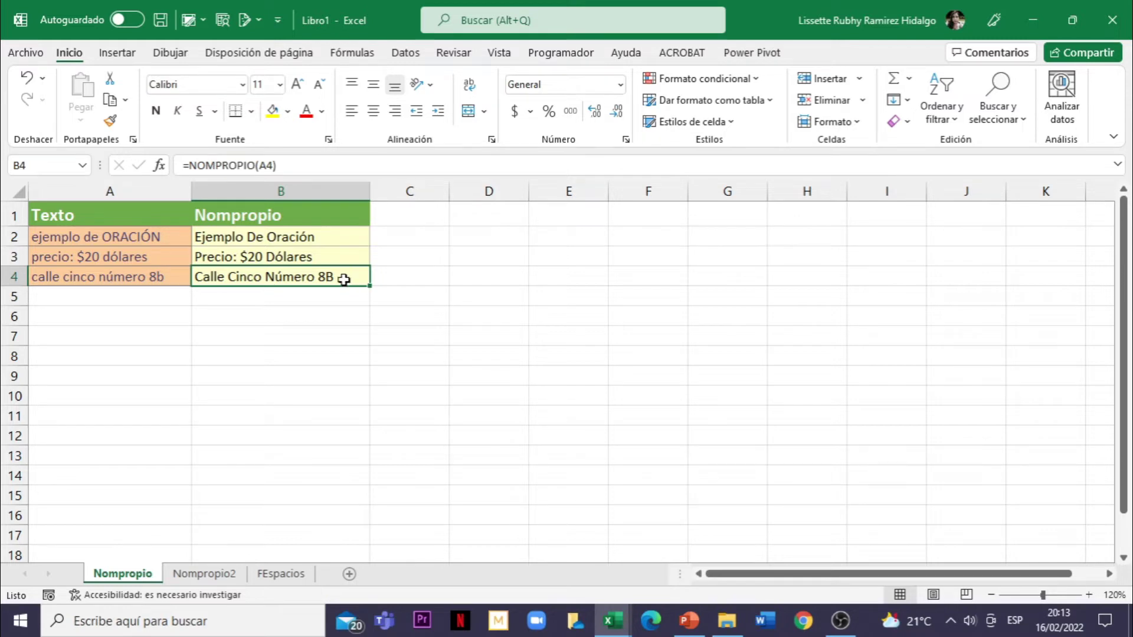
click(219, 573)
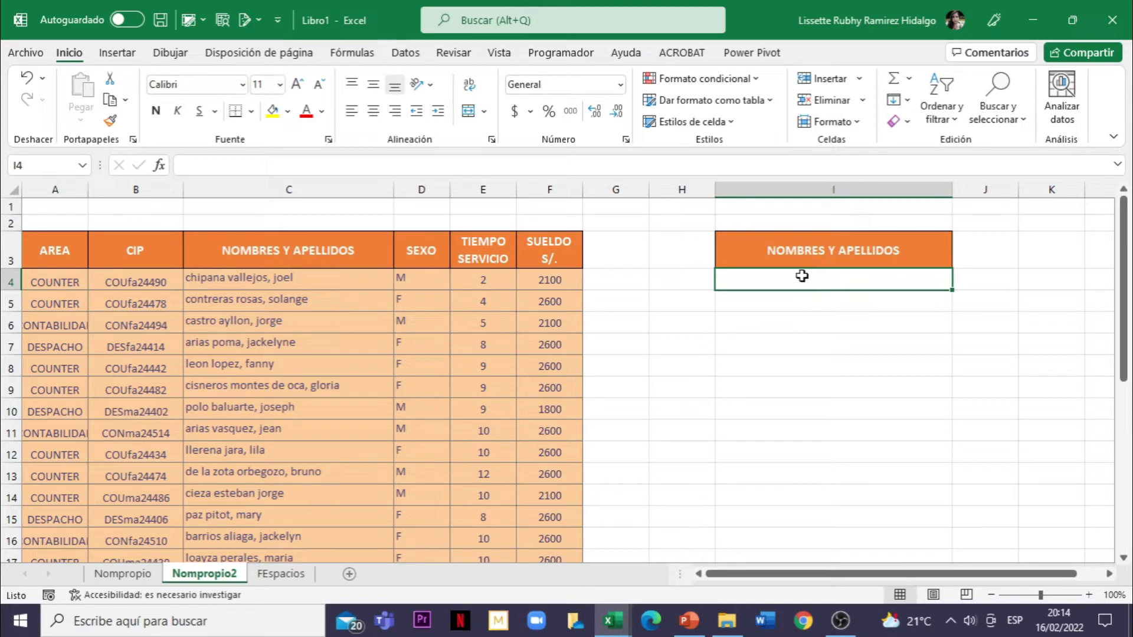
- Insert the NOMPROPIO function from the Texto category into cell I4
click(159, 166)
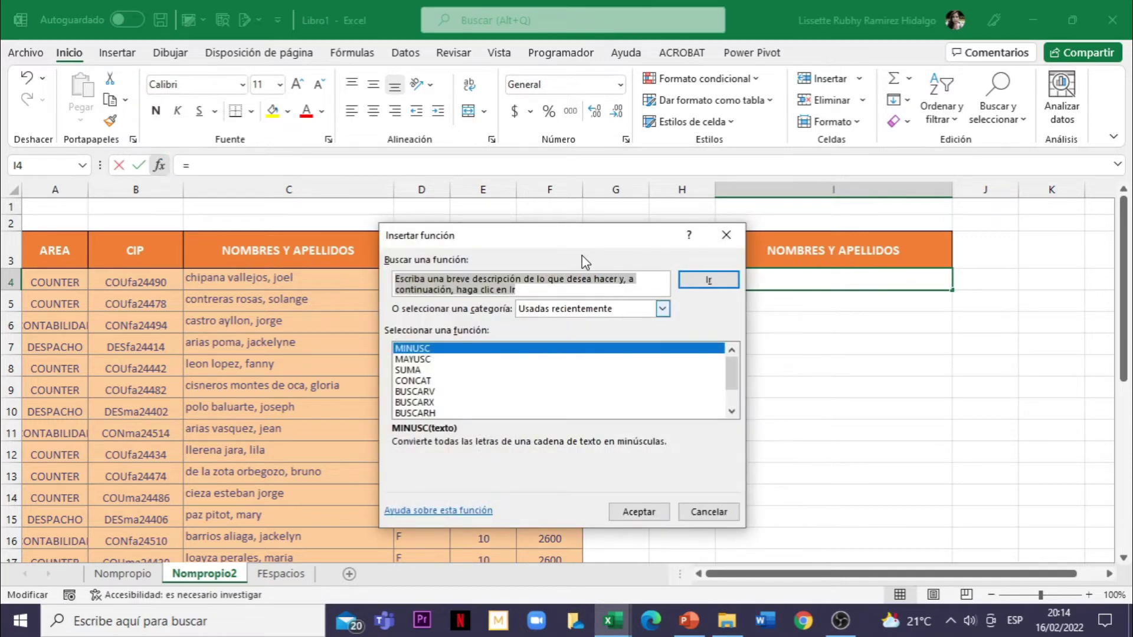
drag(579, 240, 562, 153)
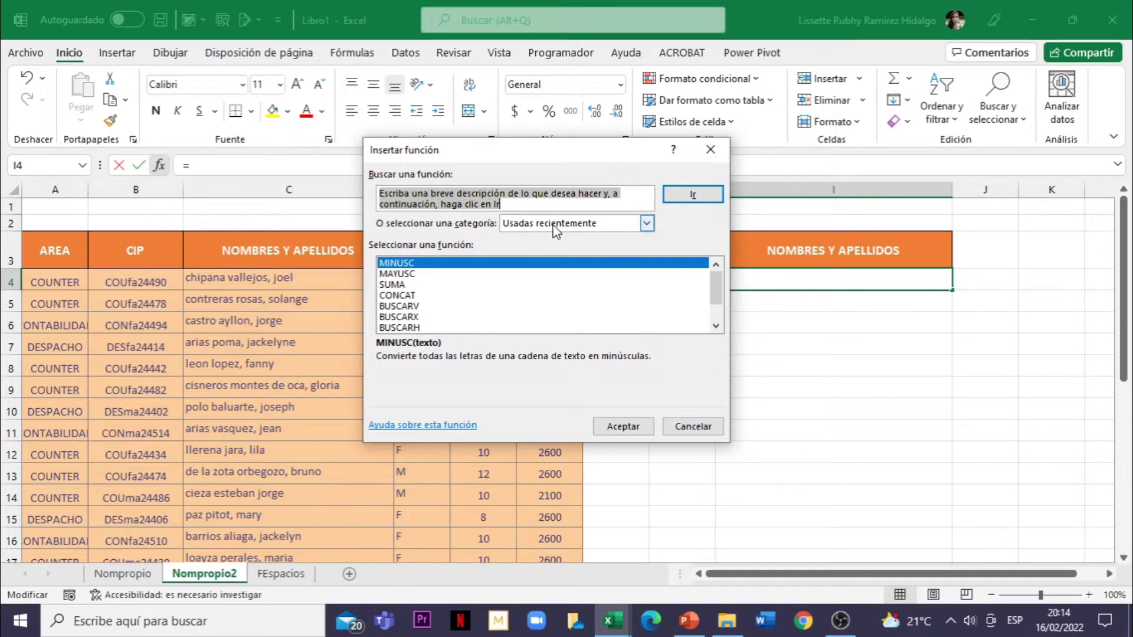
click(644, 224)
click(549, 325)
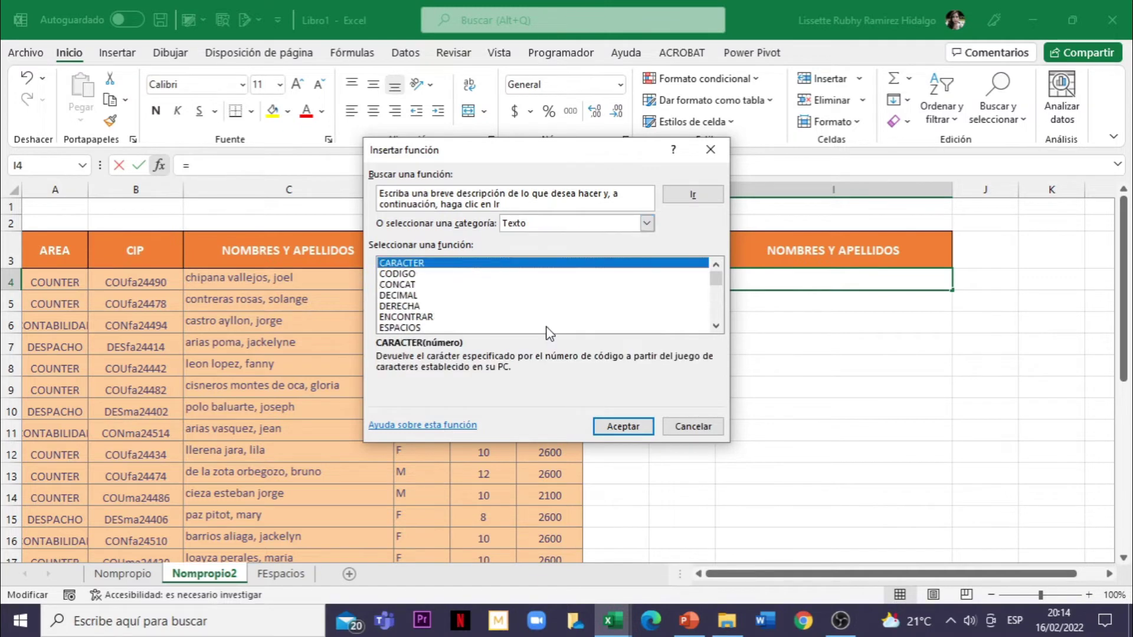
scroll(430, 317, down, 1)
scroll(431, 318, down, 1)
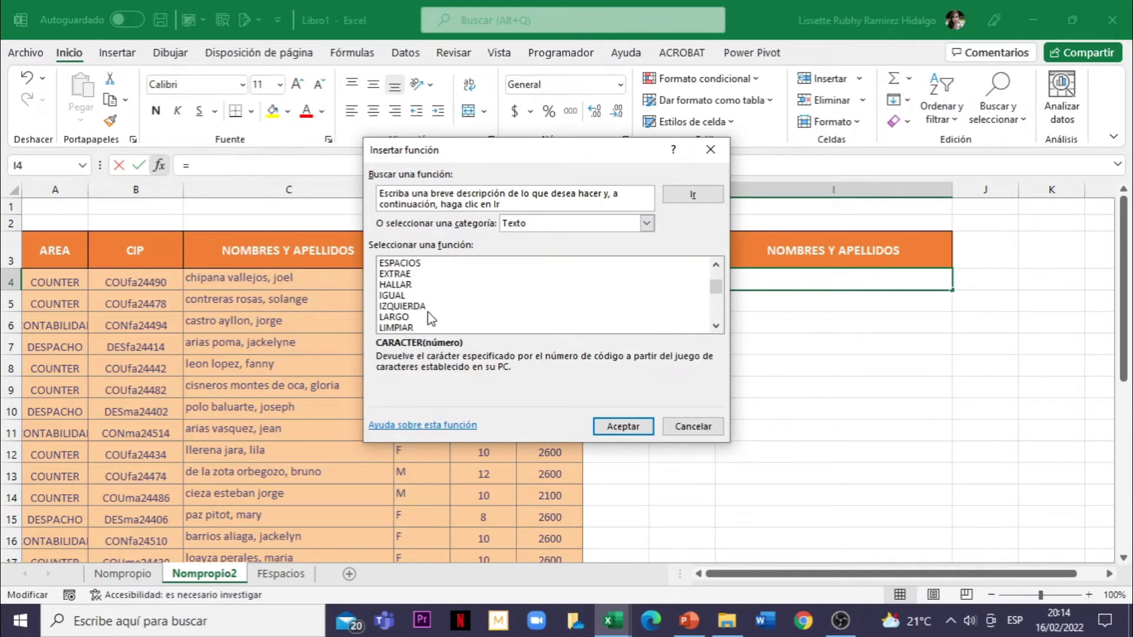
scroll(430, 318, down, 1)
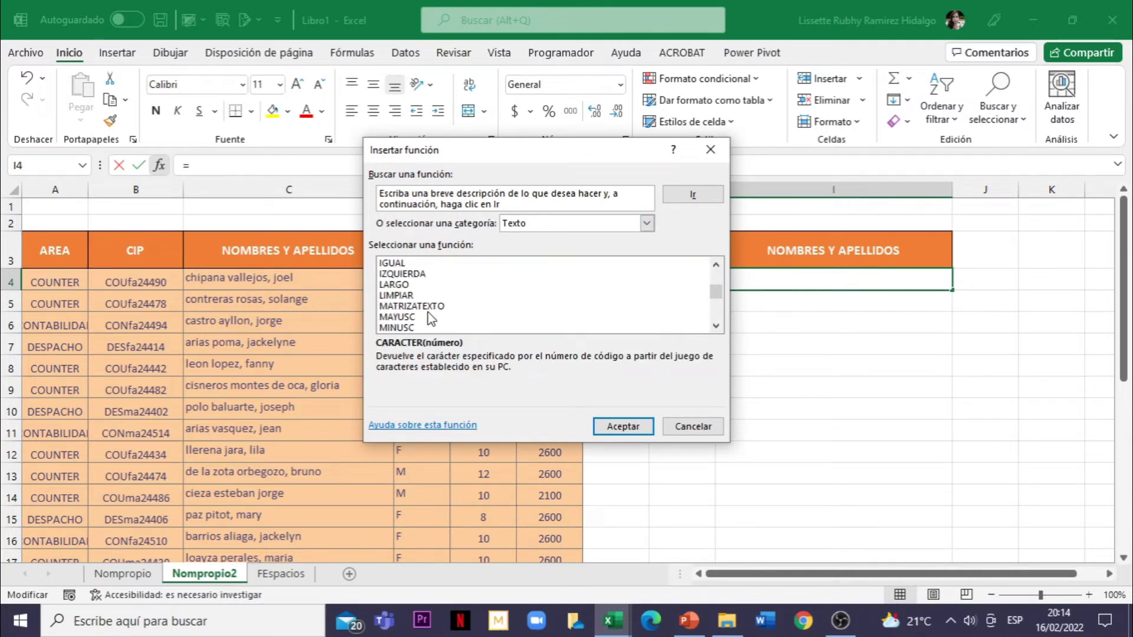
scroll(431, 318, down, 1)
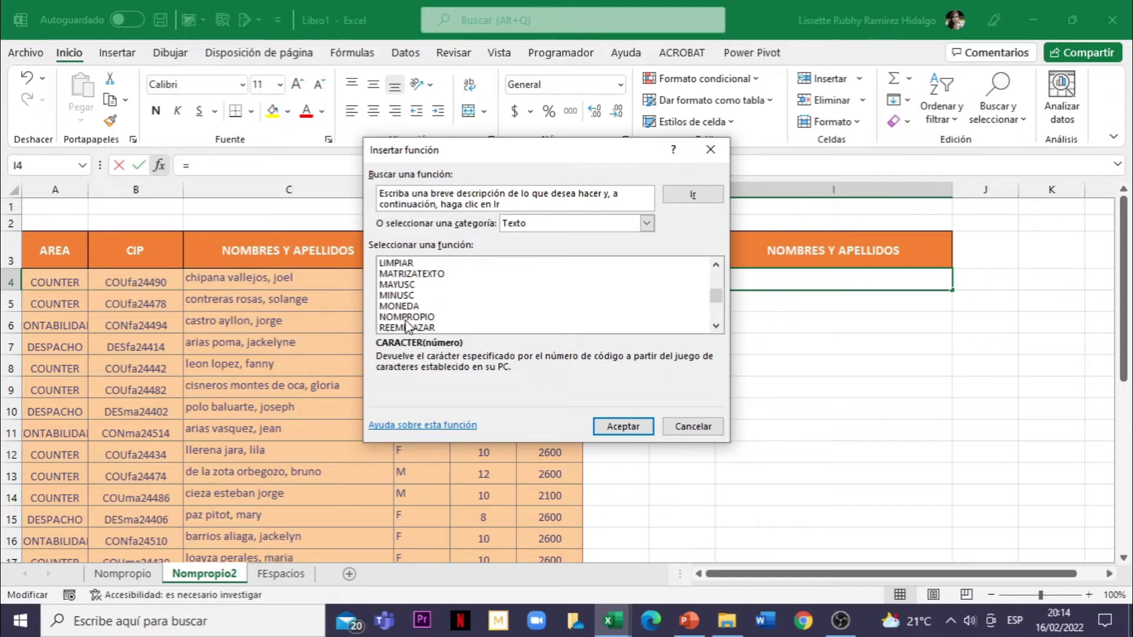
click(409, 319)
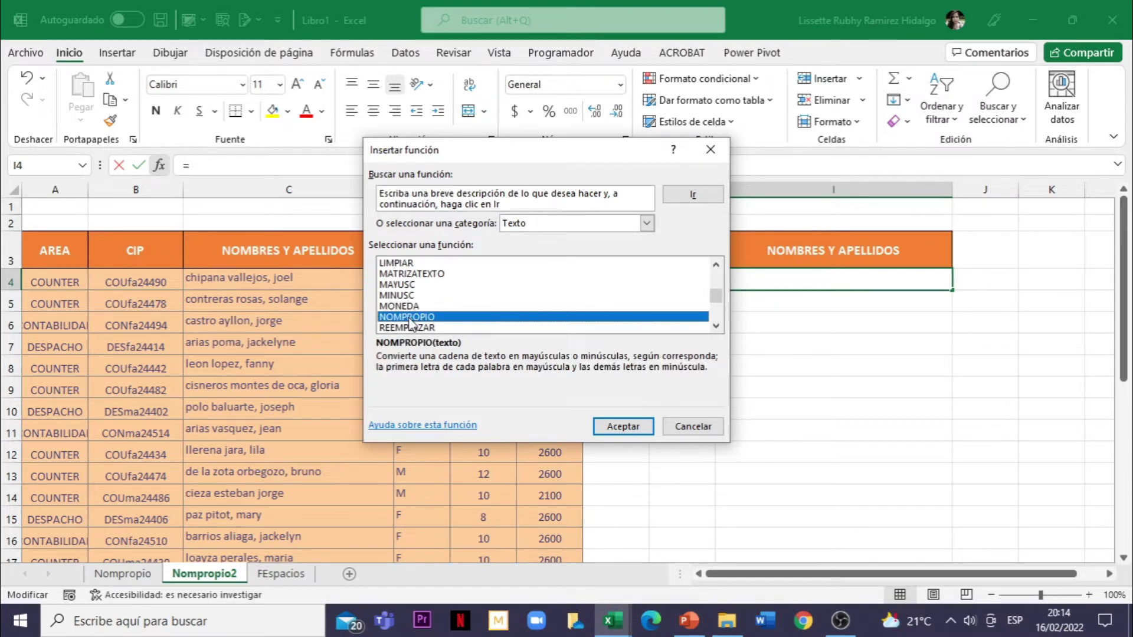
double_click(409, 318)
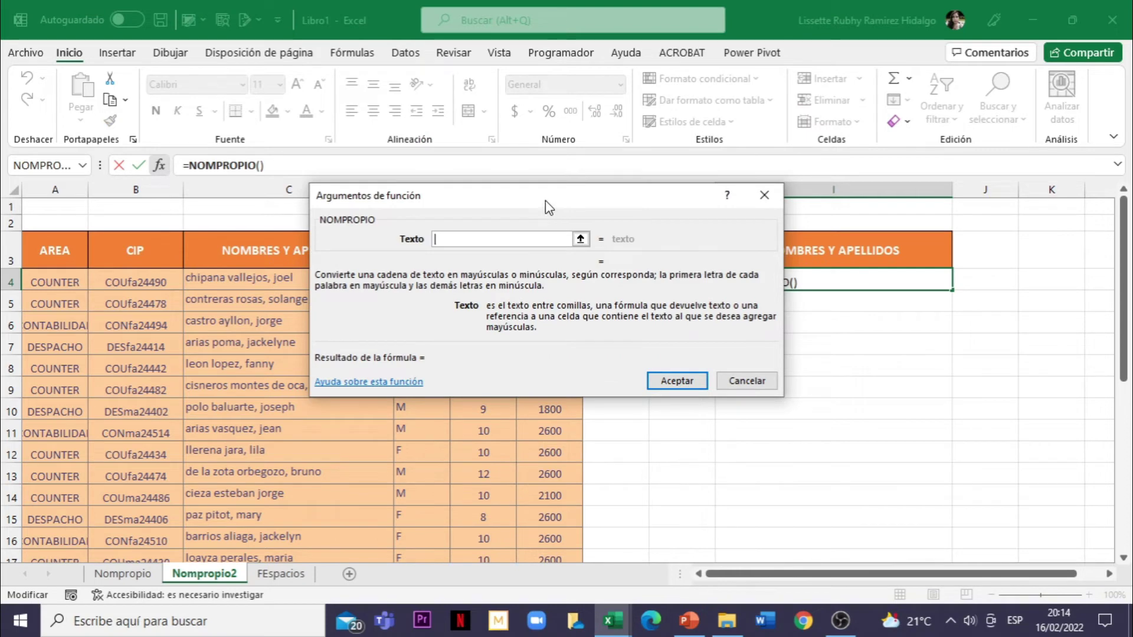
- Set the NOMPROPIO text argument to C4 and confirm, giving =NOMPROPIO(C4) in I4
drag(545, 200, 558, 63)
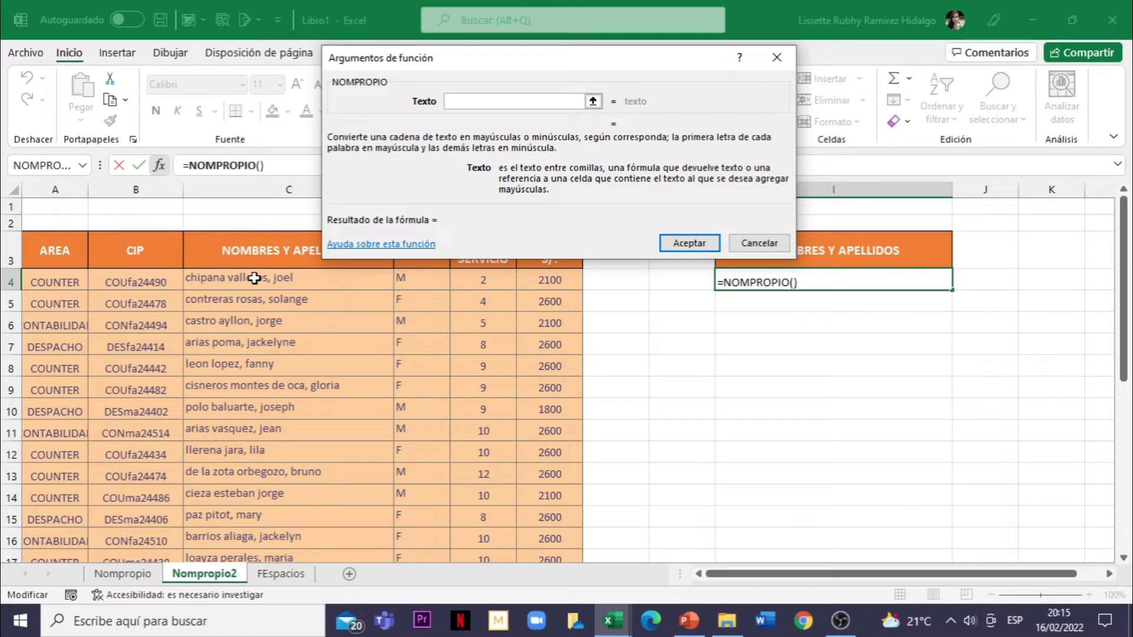
click(255, 278)
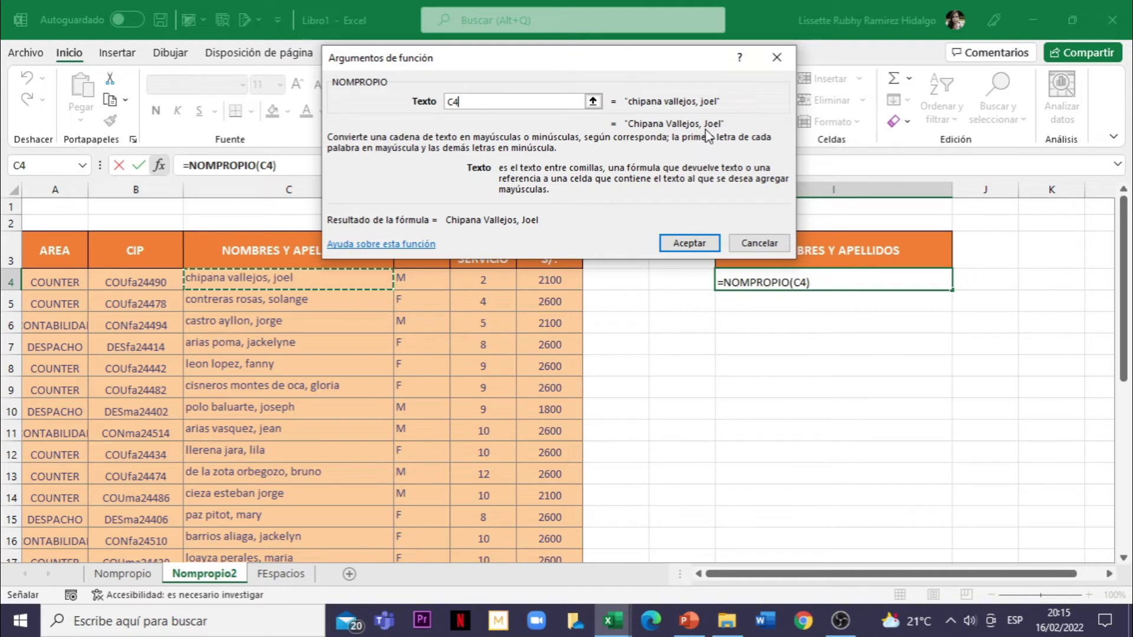
click(688, 244)
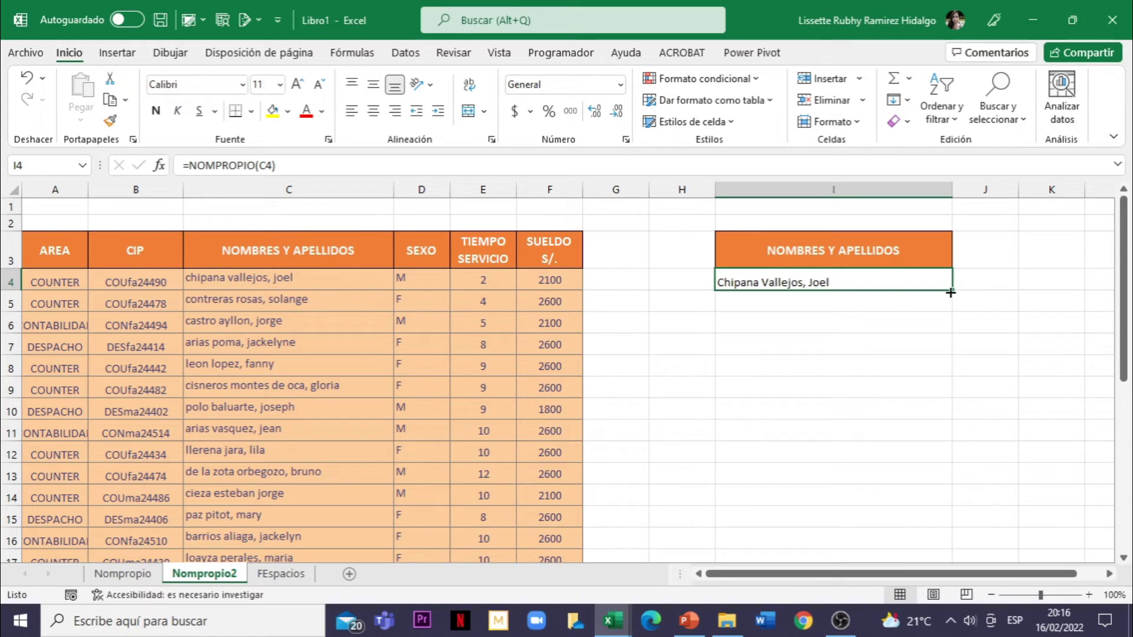
- Fill the NOMPROPIO formula from I4 down to I32, then compare C4 with I4
drag(954, 290, 972, 610)
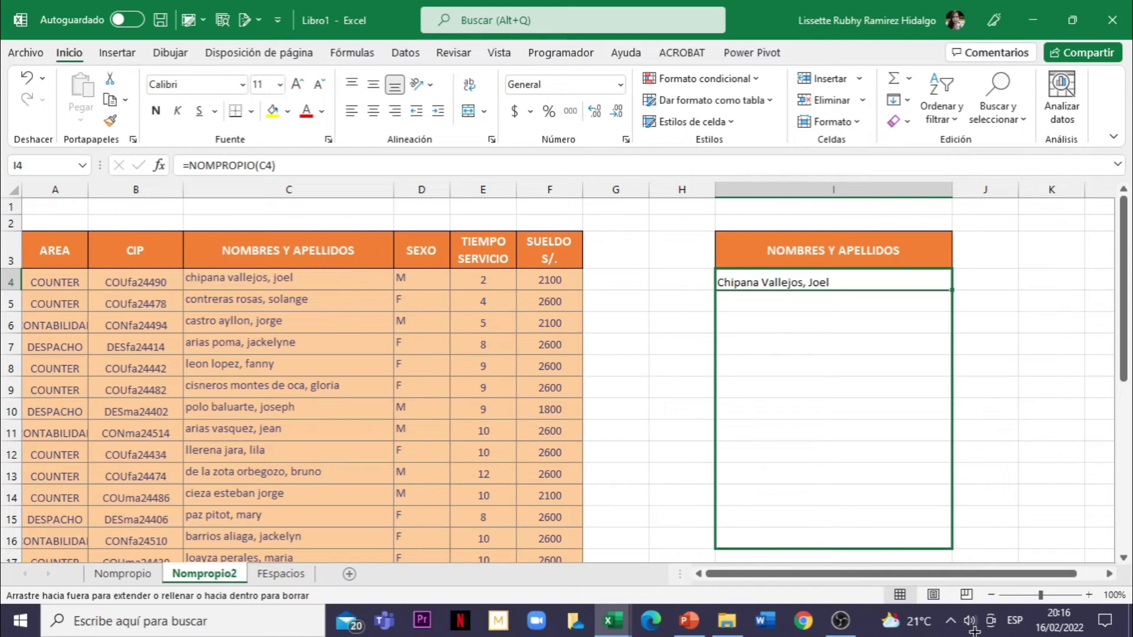
drag(972, 610, 951, 542)
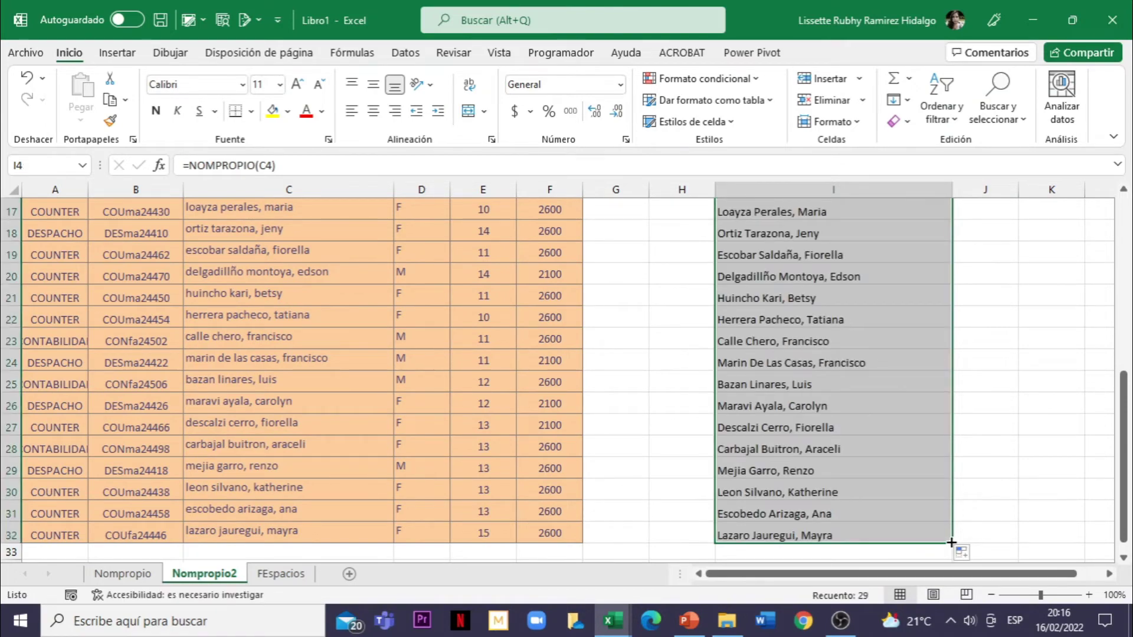
scroll(951, 542, up, 2)
scroll(951, 543, up, 1)
scroll(951, 543, up, 2)
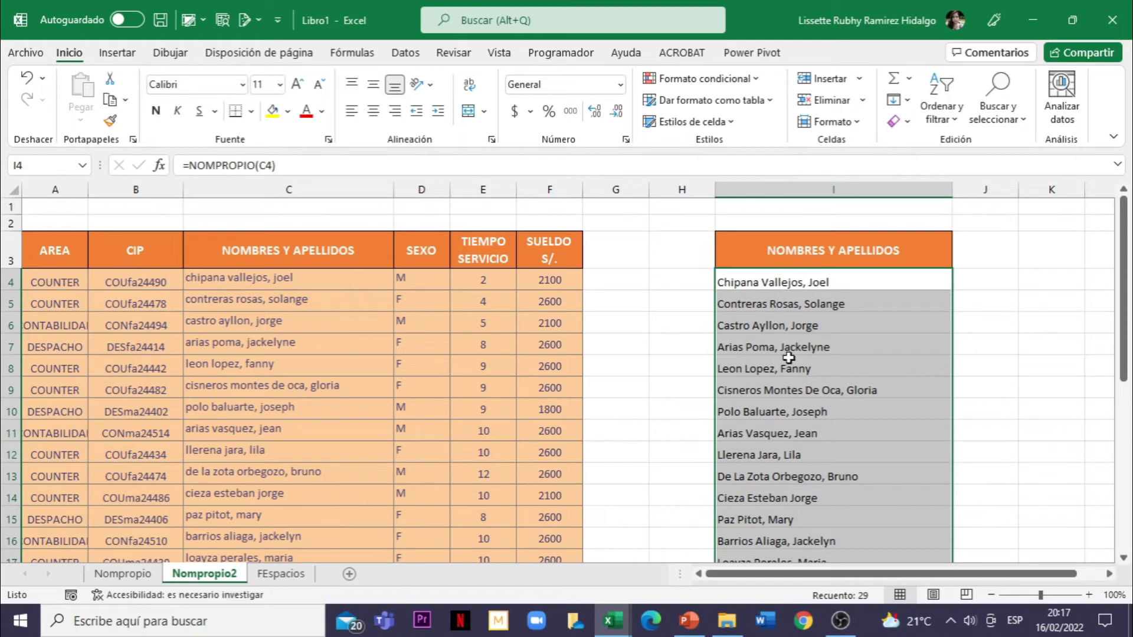
click(304, 282)
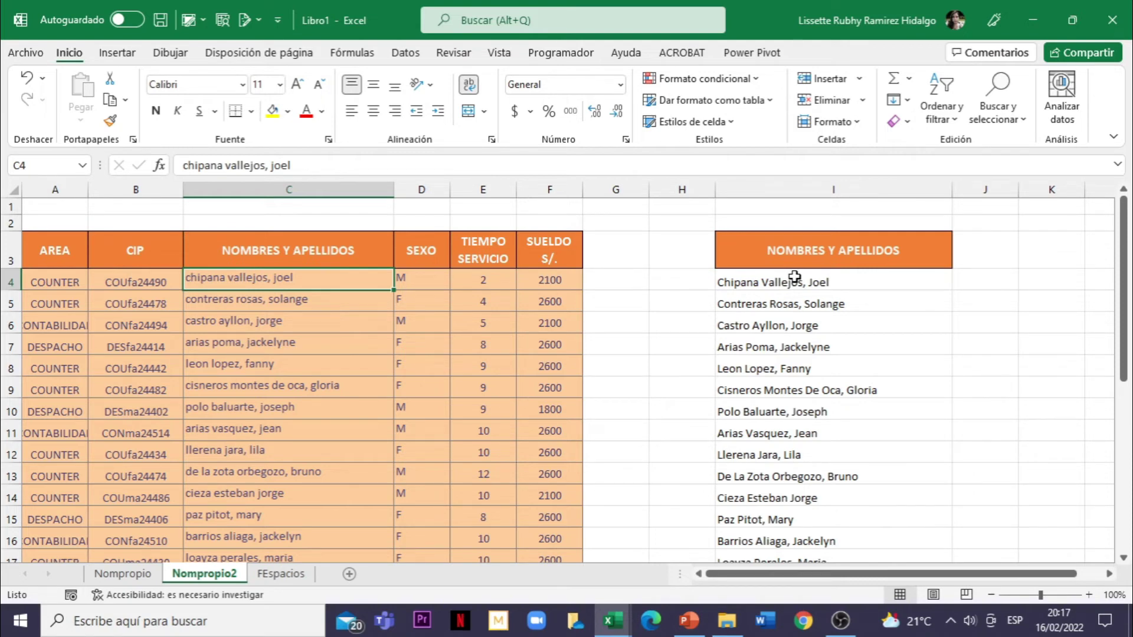
click(818, 281)
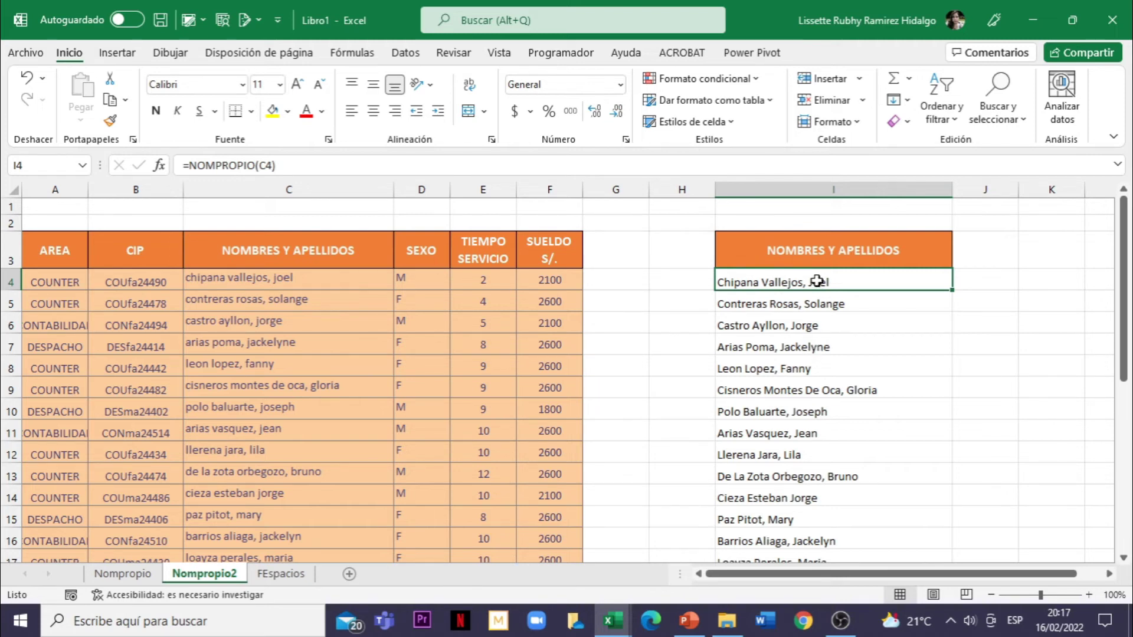
- Copy the proper-case names in I4:I32 and select C4 as the paste destination
drag(826, 279, 860, 633)
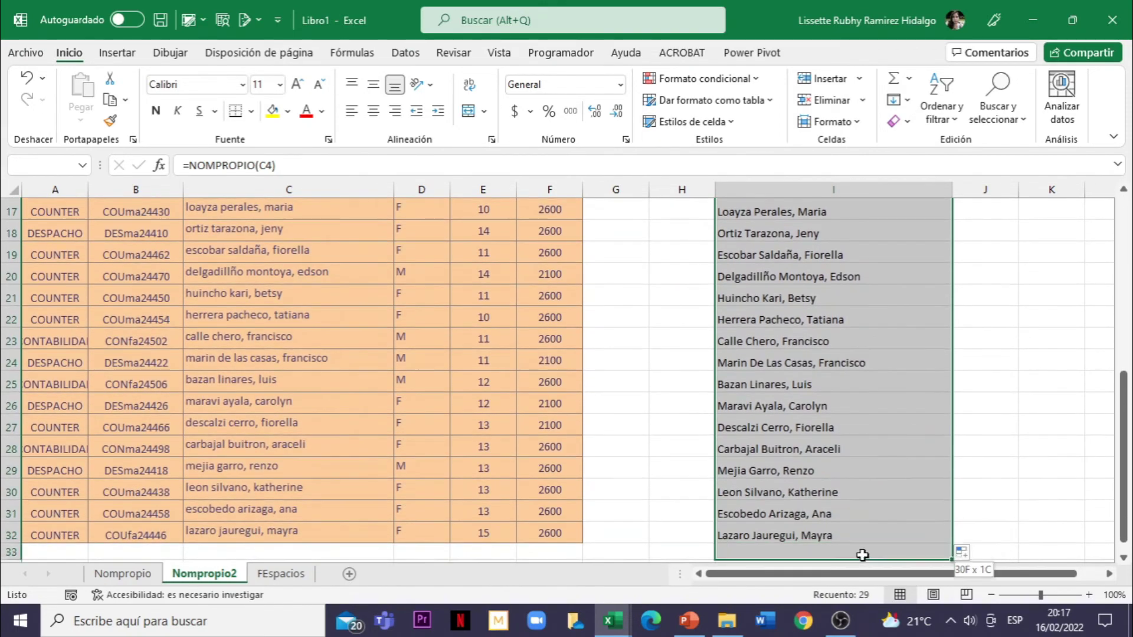
drag(860, 633, 861, 537)
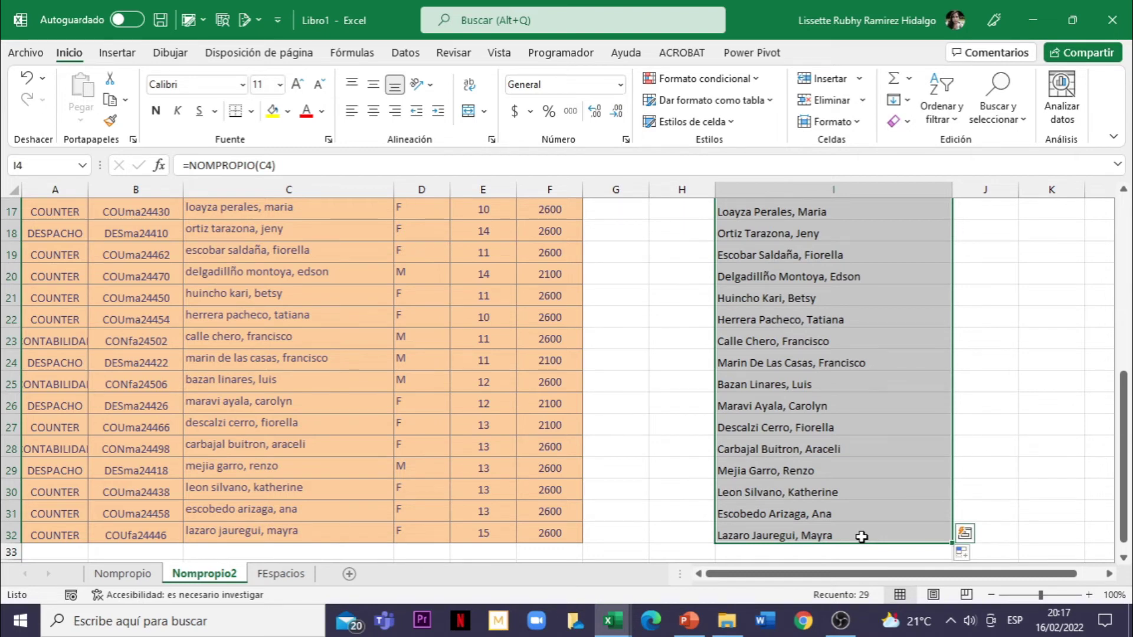
key(ctrl+c)
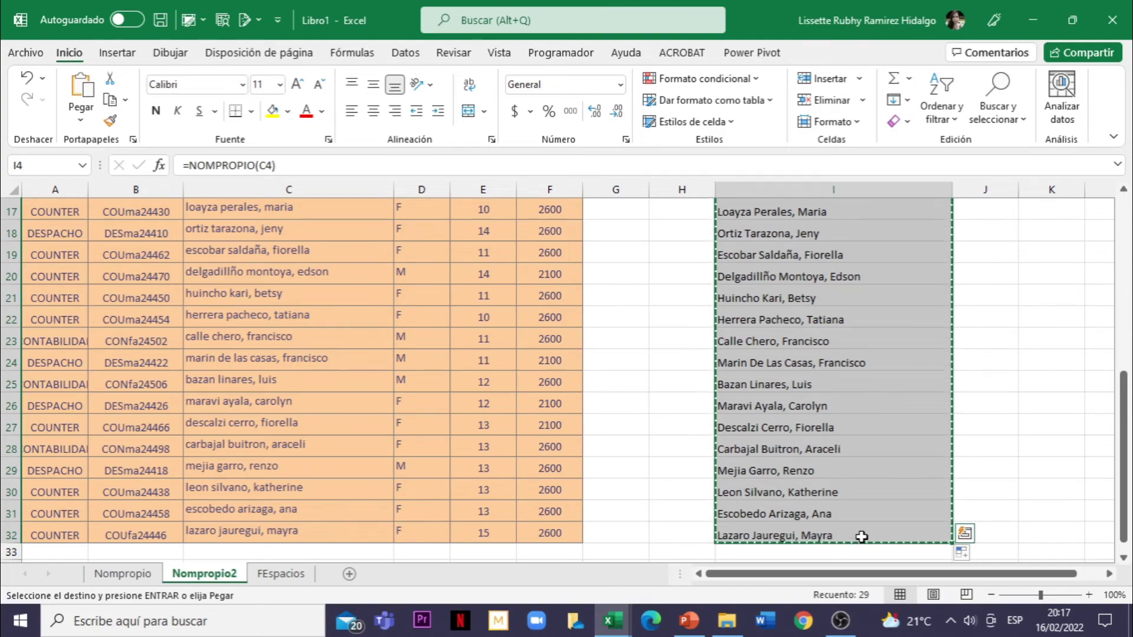
scroll(391, 376, up, 5)
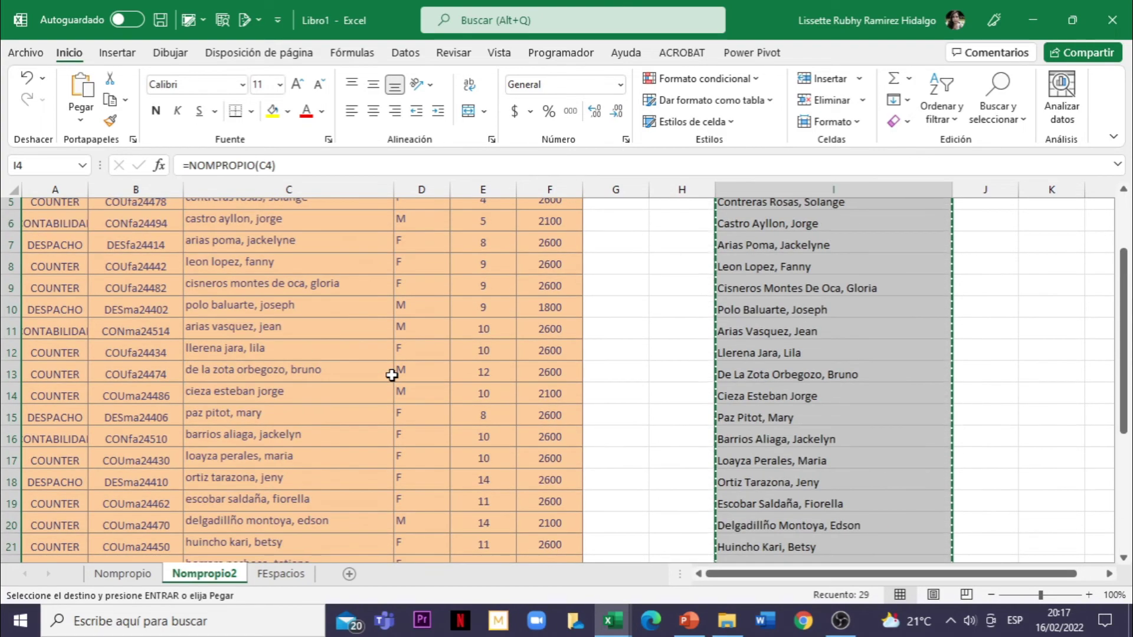
click(314, 280)
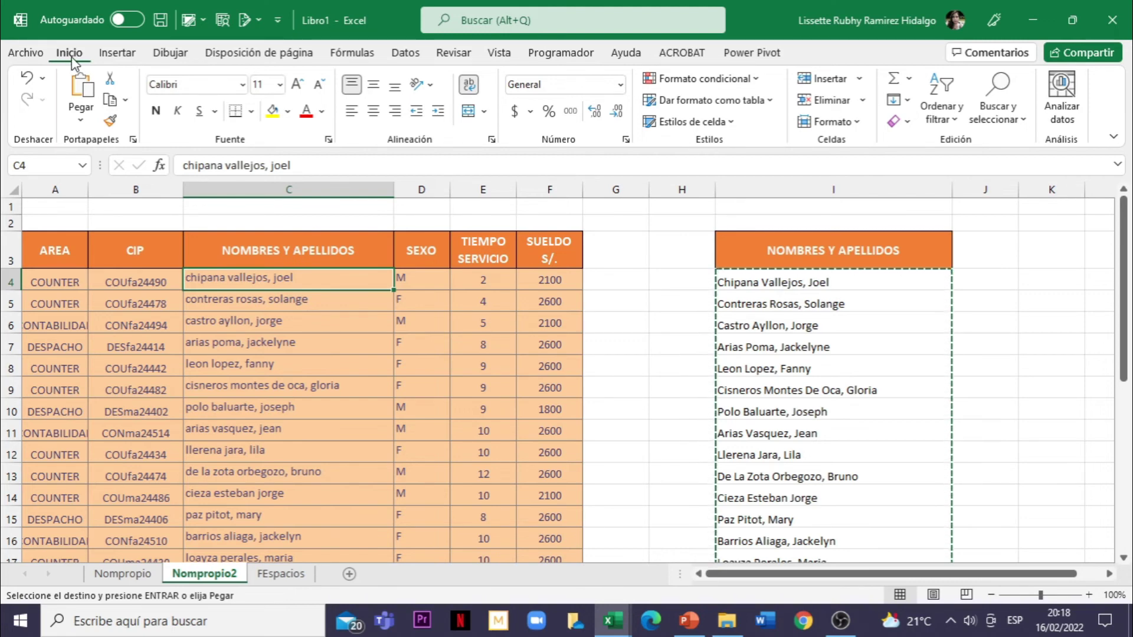
- Paste the copied names into C4 as values only and spot-check several pasted cells
click(81, 124)
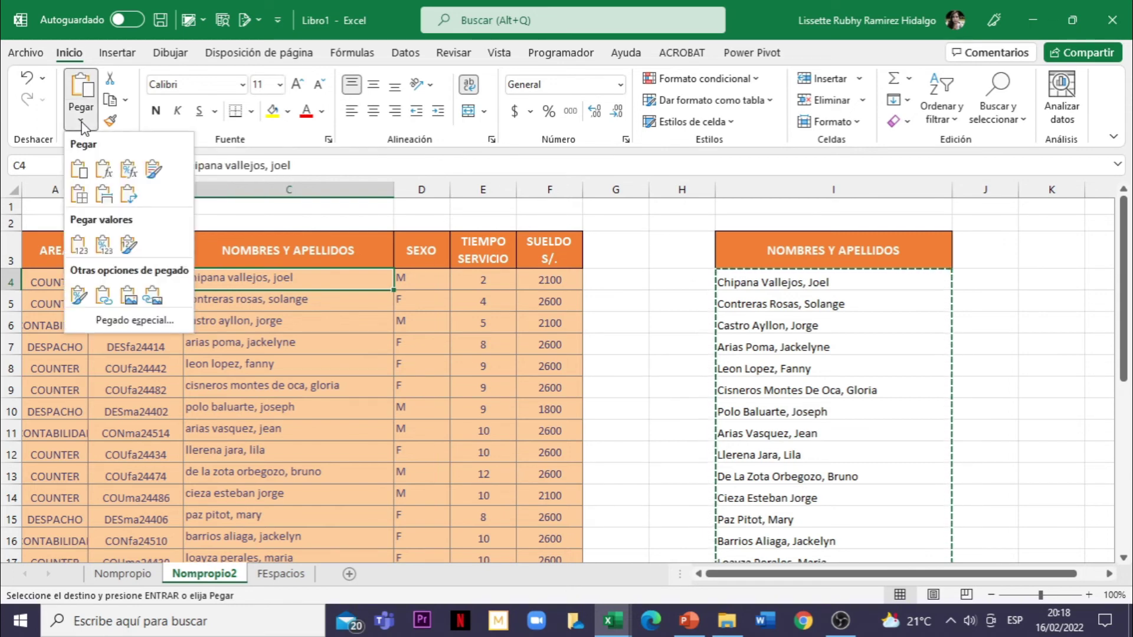
click(83, 251)
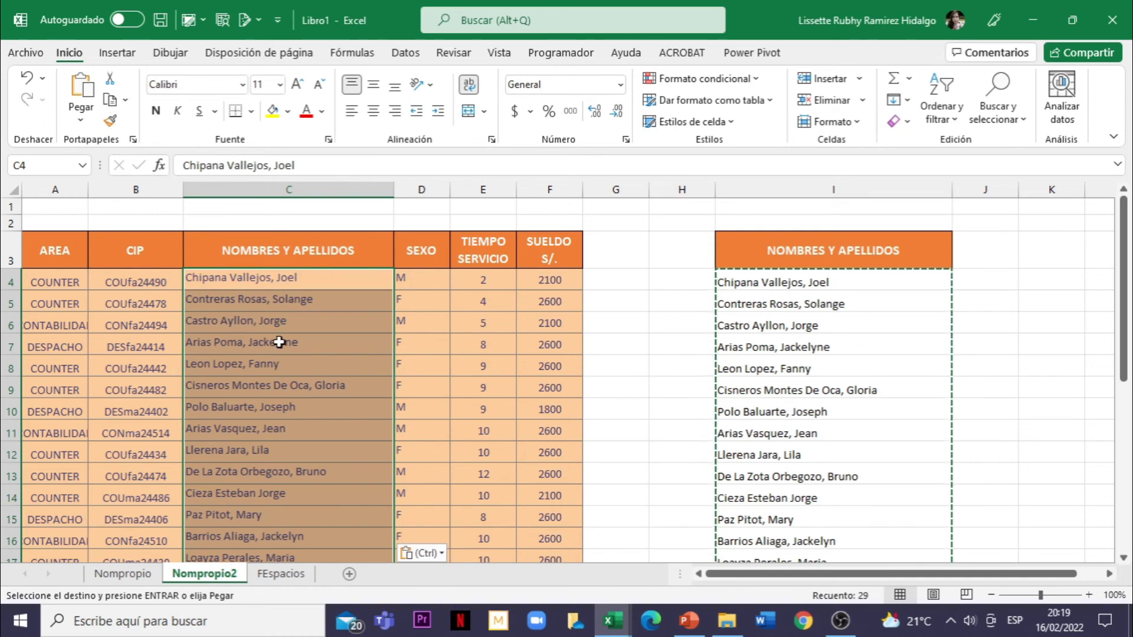
click(277, 276)
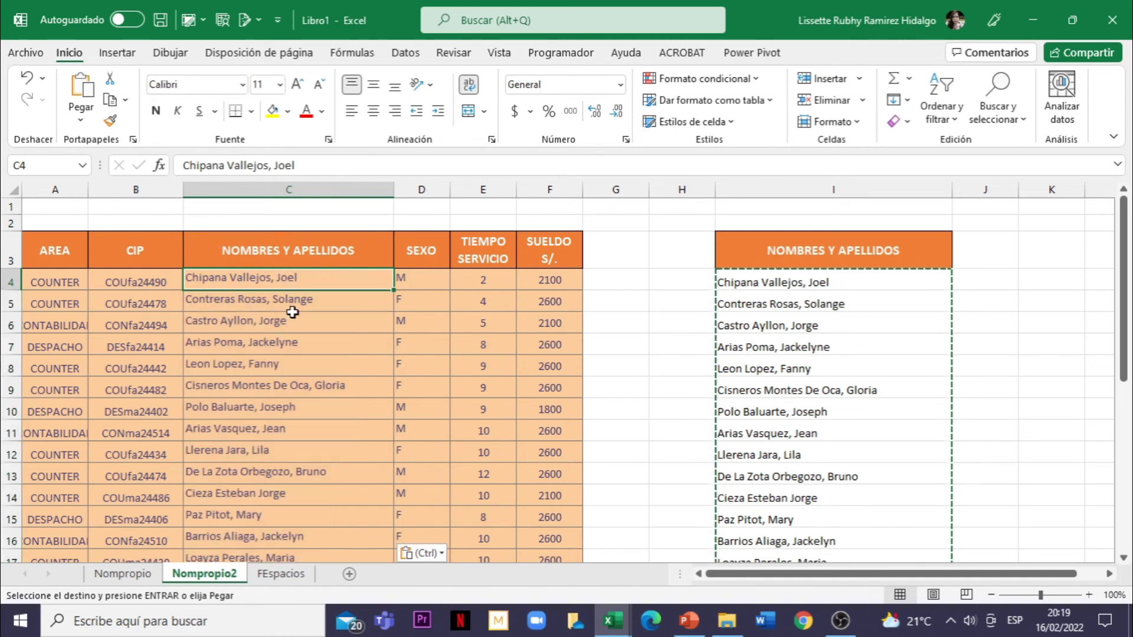
click(291, 324)
click(290, 365)
click(288, 405)
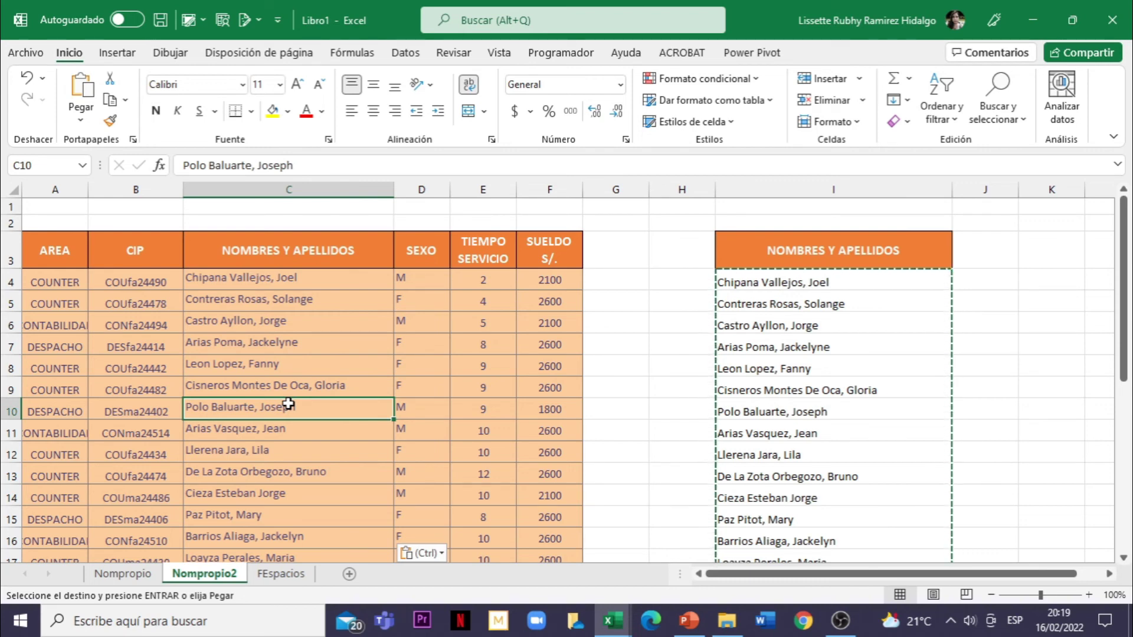
click(787, 282)
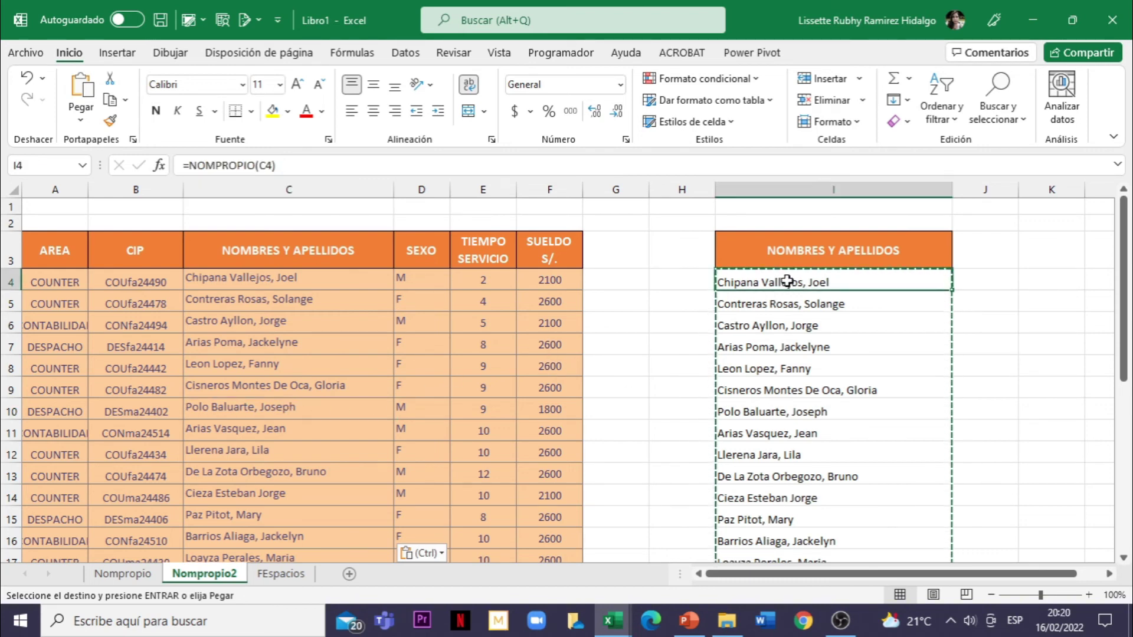